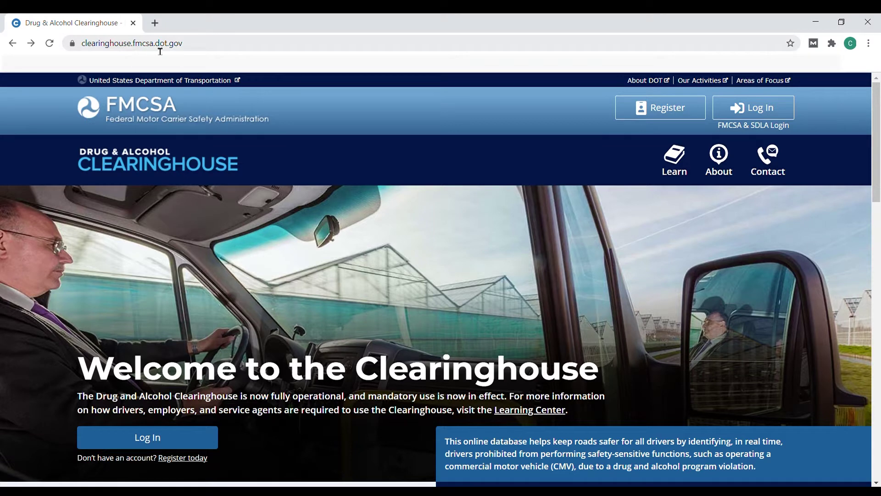
# Step: Start Clearinghouse registration and go to the login.gov email and password sign-in form
pyautogui.click(657, 108)
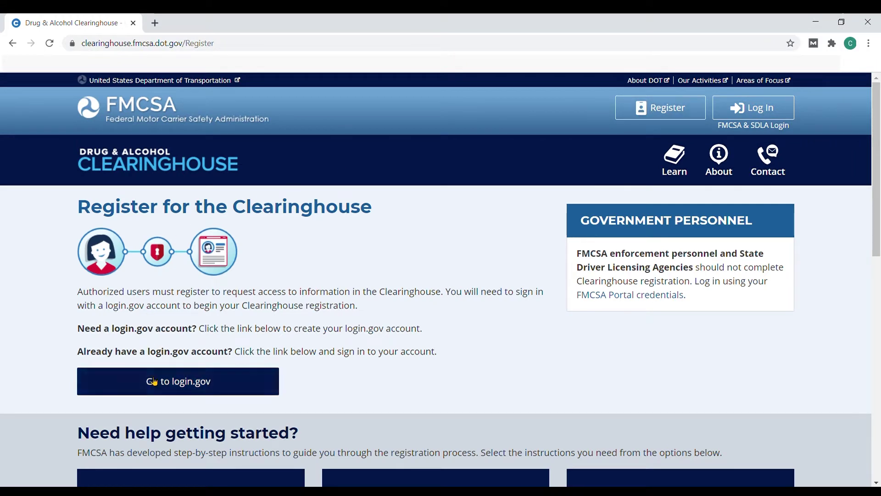
pyautogui.click(174, 384)
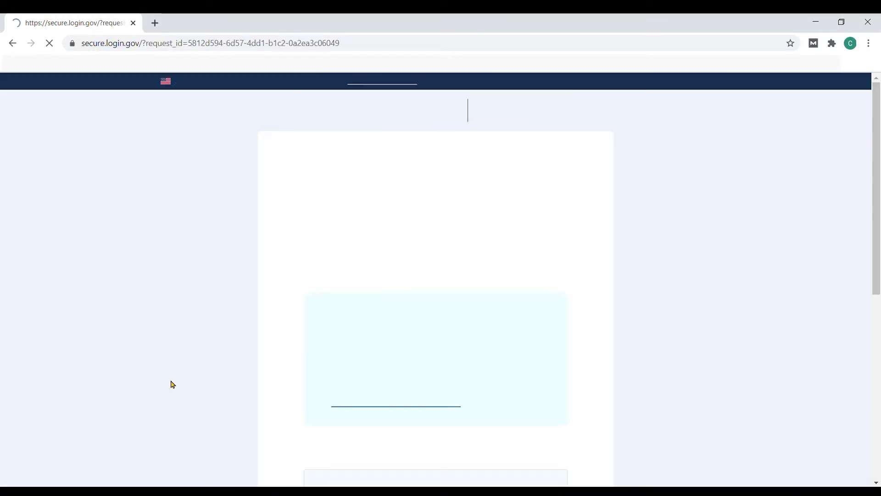
pyautogui.scroll(-1, 213, 235)
pyautogui.scroll(-7, 213, 235)
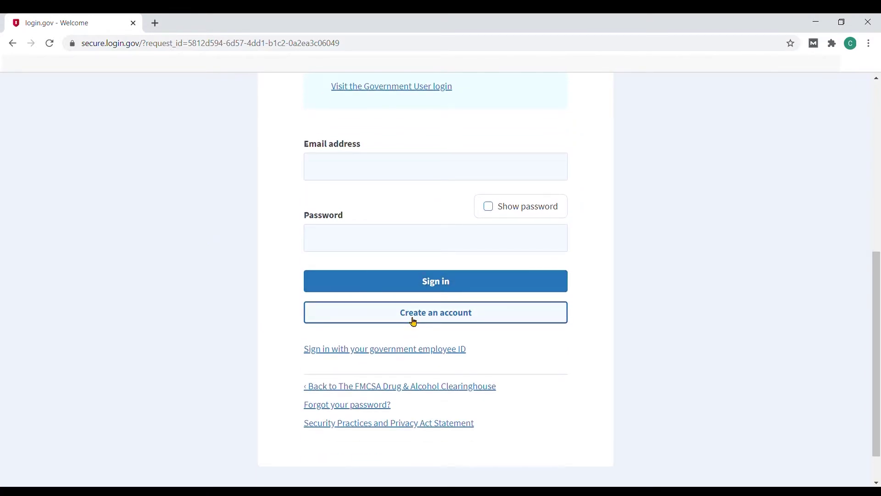
# Step: Start a new login.gov account and submit the email address for confirmation
pyautogui.click(414, 317)
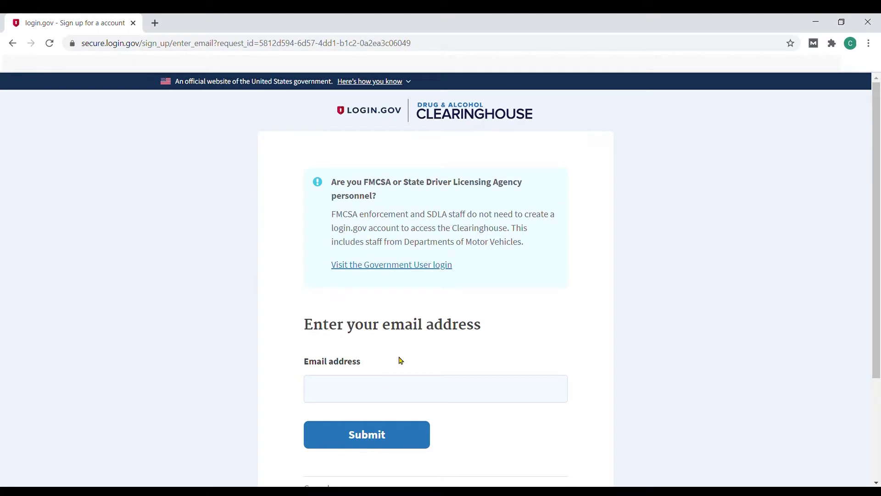
pyautogui.click(406, 395)
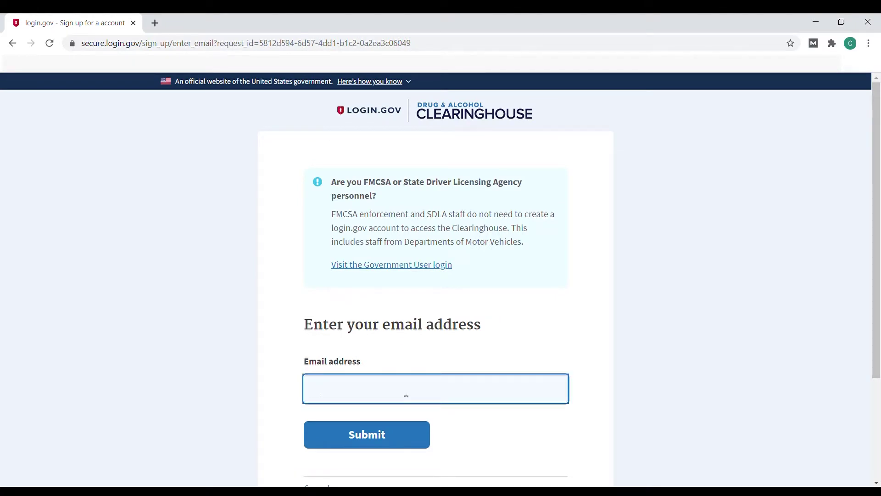
pyautogui.write('...')
pyautogui.click(388, 438)
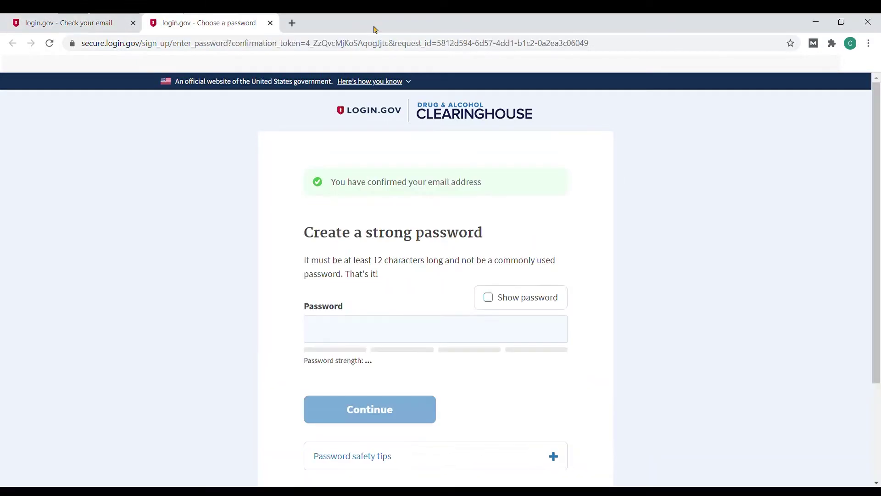
# Step: Set a Good-strength password for the new account and continue
pyautogui.click(378, 334)
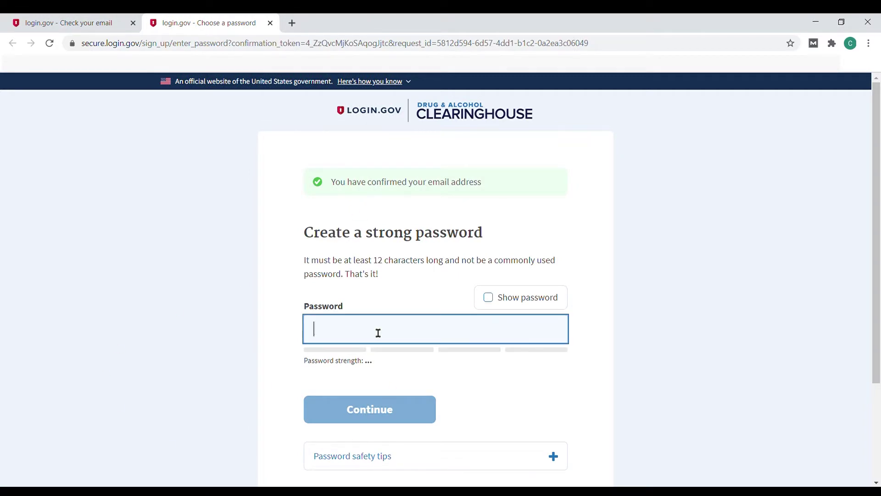
pyautogui.write('•••••••')
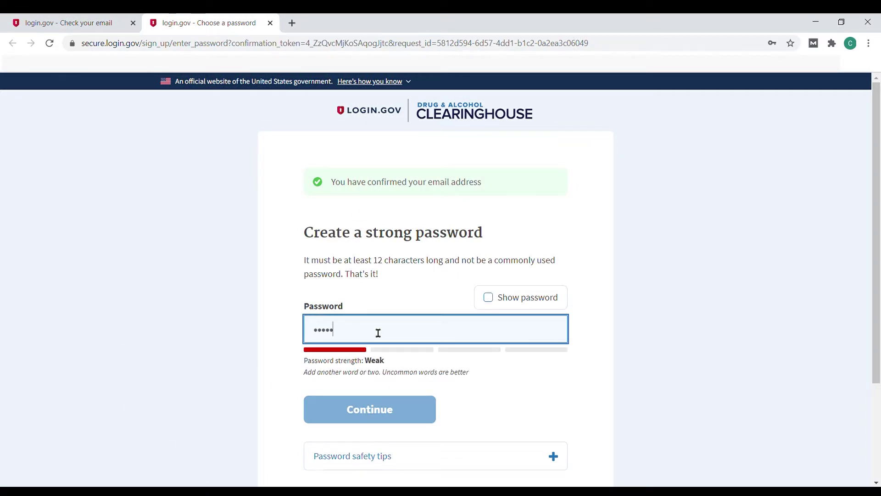
pyautogui.write('•••••••')
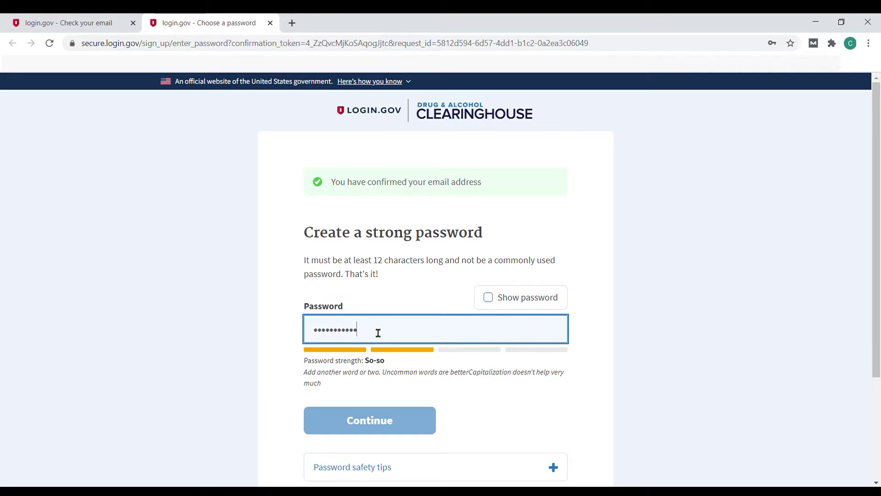
pyautogui.write('••')
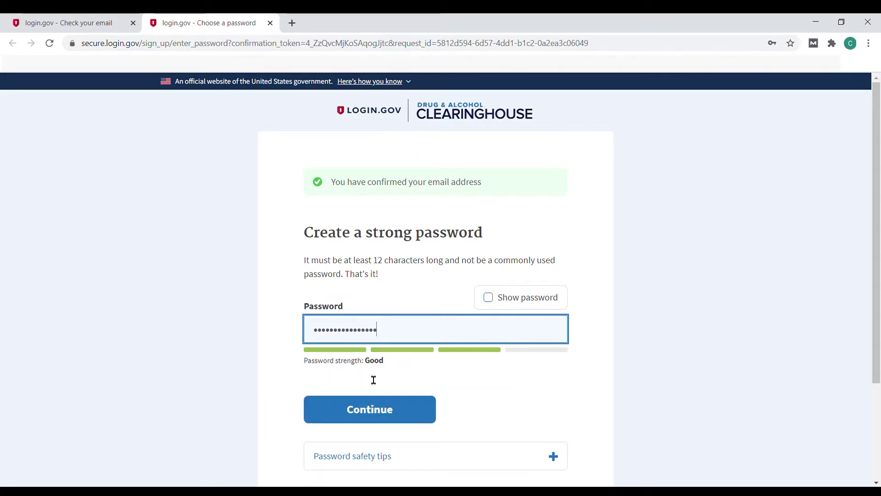
pyautogui.click(370, 412)
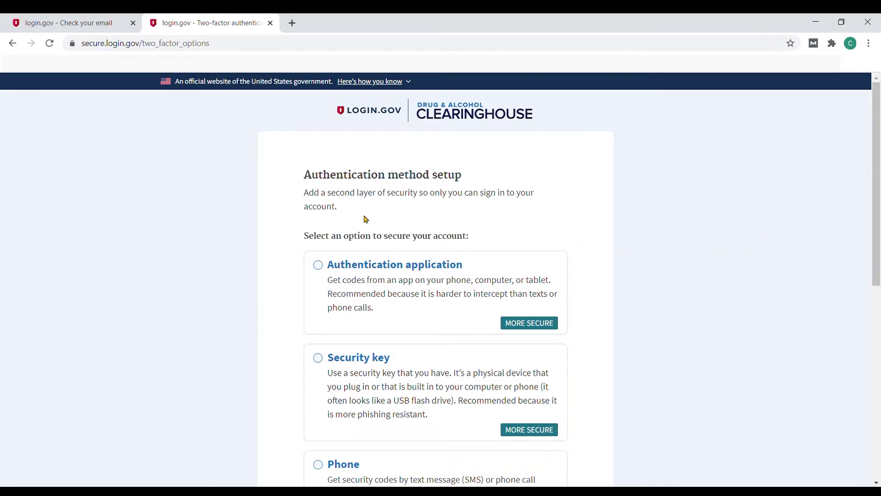
# Step: Choose Phone as the login.gov authentication method and continue
pyautogui.scroll(-4, 366, 220)
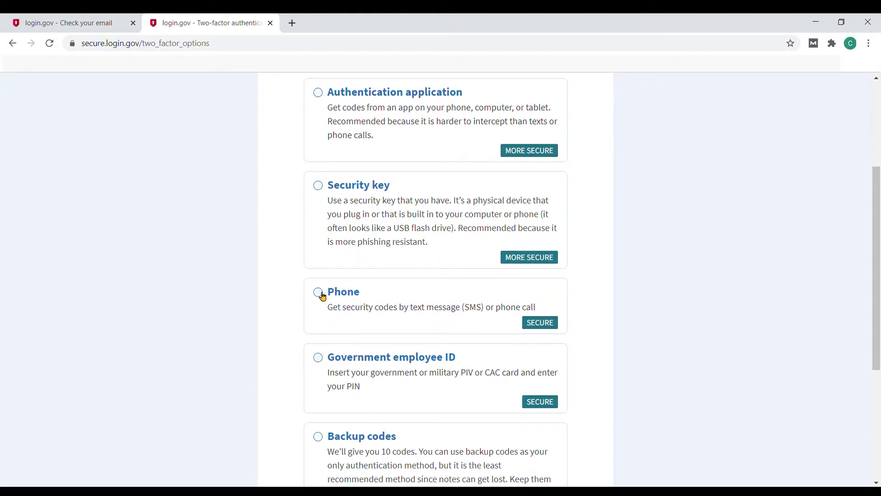
pyautogui.click(321, 295)
pyautogui.scroll(-5, 323, 297)
pyautogui.click(391, 338)
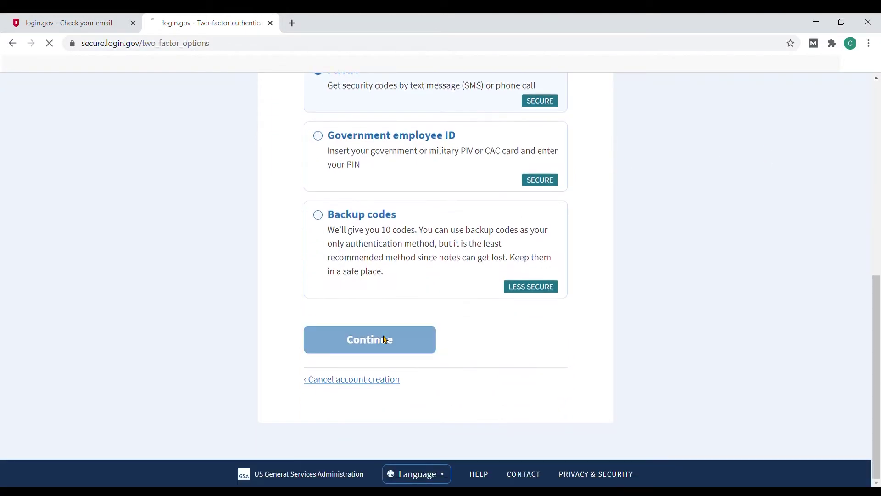
# Step: Enter the phone number, get a code by text, and submit the one-time security code
pyautogui.scroll(-3, 524, 285)
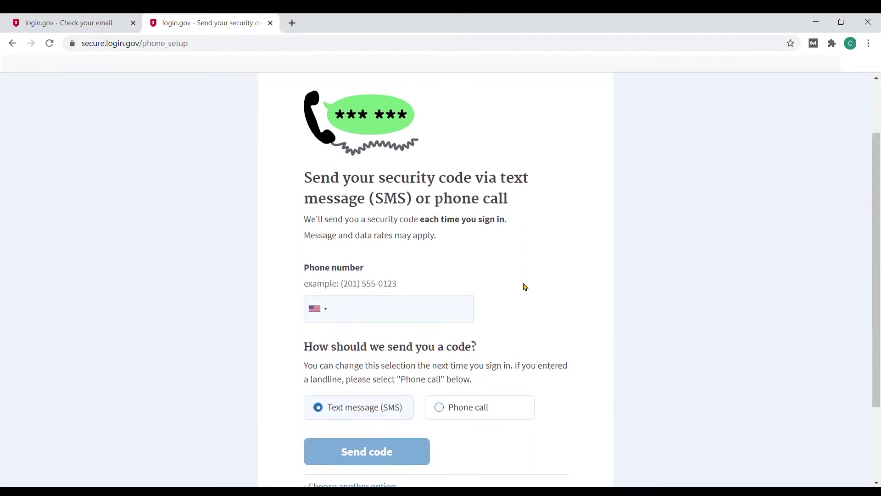
pyautogui.click(387, 281)
pyautogui.write('2015550')
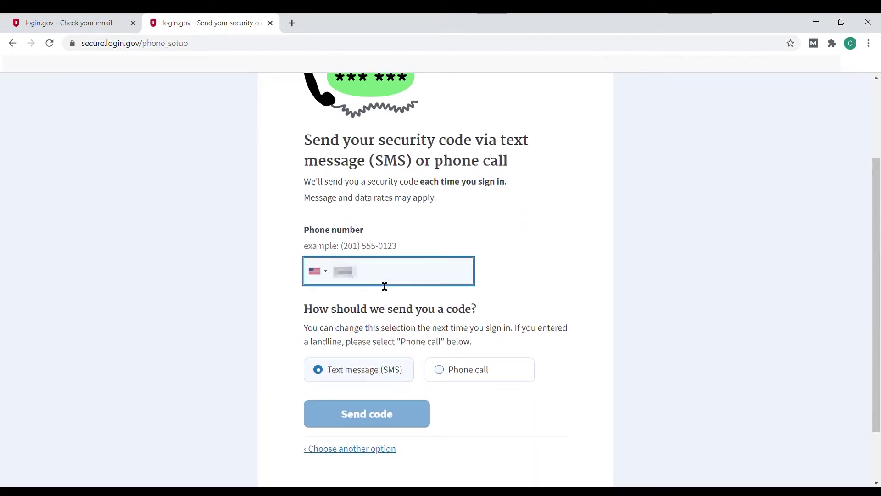
pyautogui.write('123')
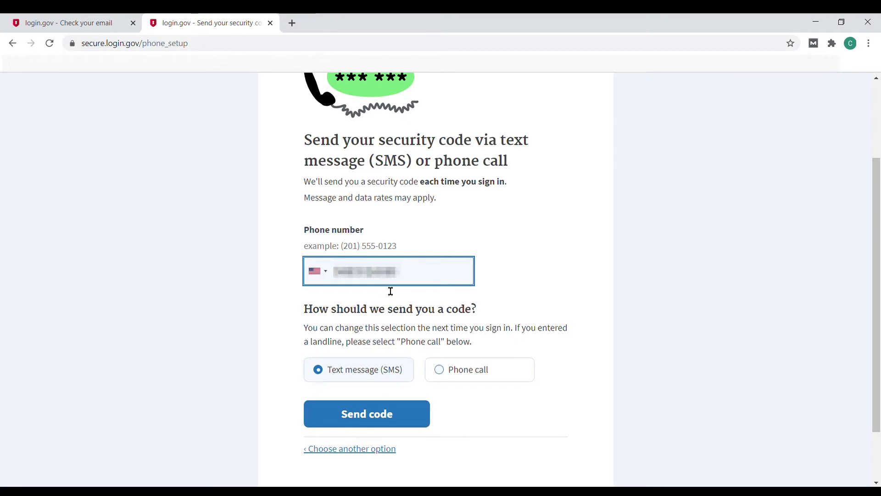
pyautogui.click(384, 423)
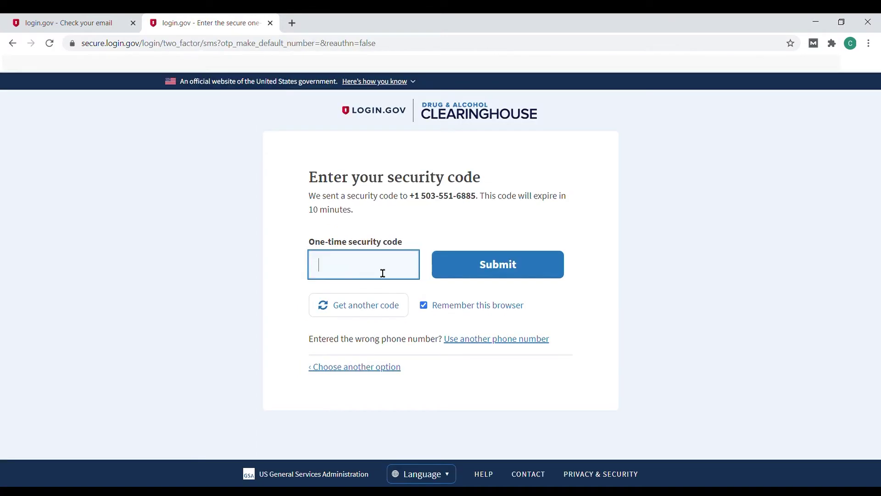
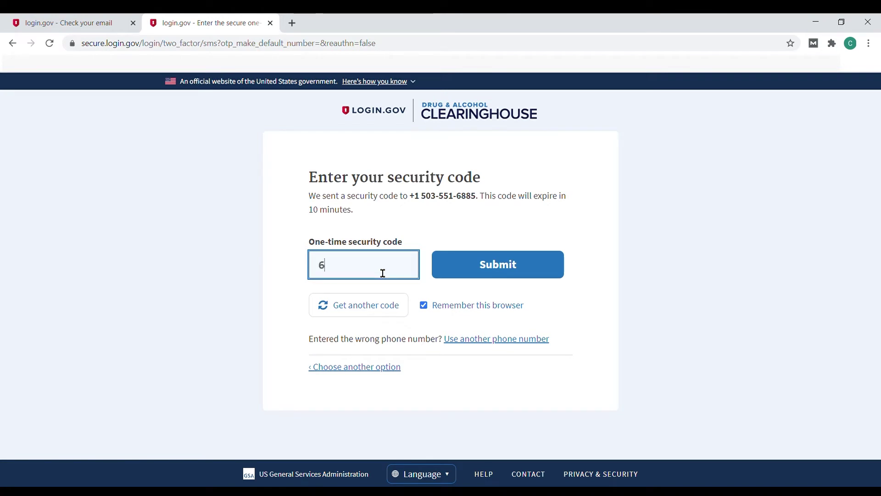
pyautogui.click(472, 269)
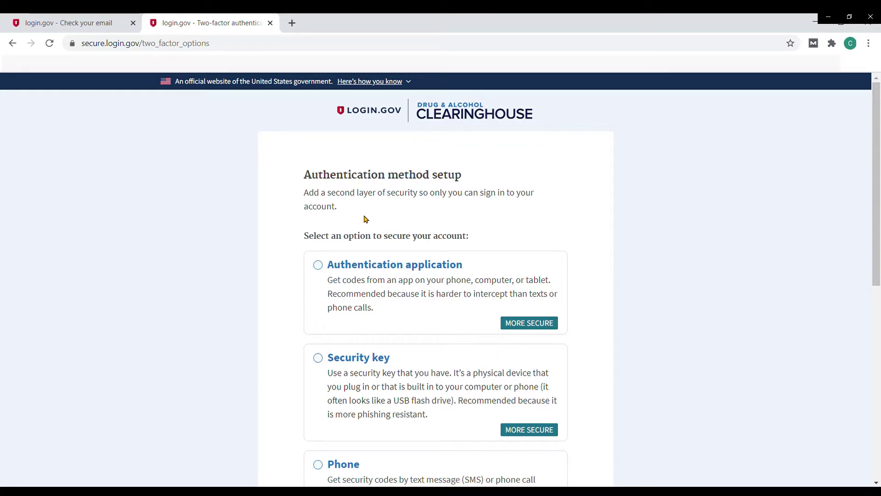
# Step: Continue with phone authentication and agree to share the email with the Department of Transportation
pyautogui.click(385, 340)
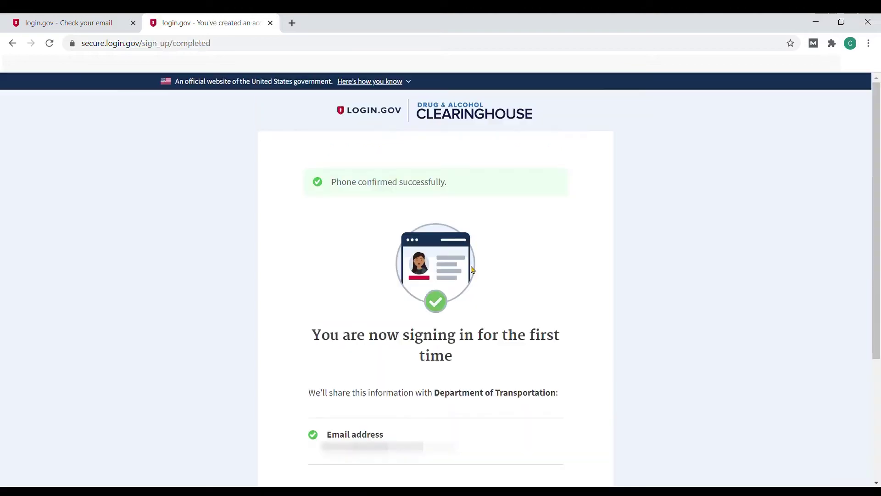
pyautogui.scroll(-4, 518, 273)
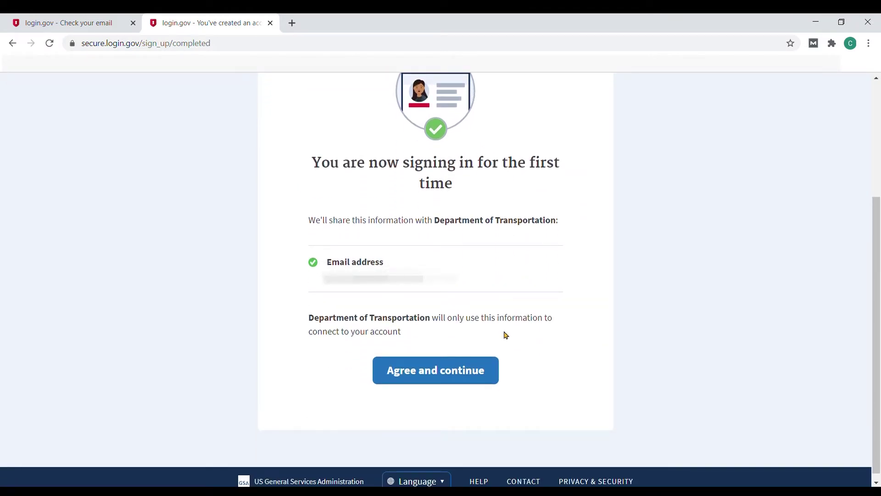
pyautogui.click(456, 376)
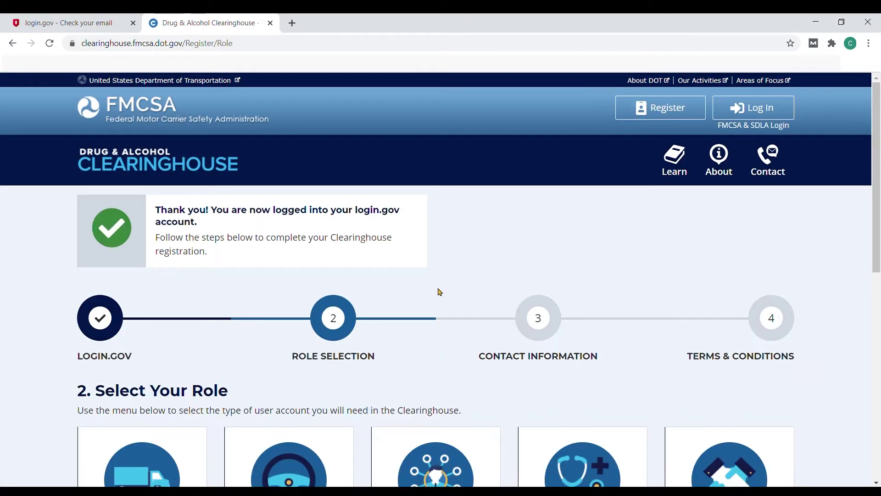
# Step: Choose the Driver role under Select Your Role and continue to Contact Information
pyautogui.scroll(-3, 436, 159)
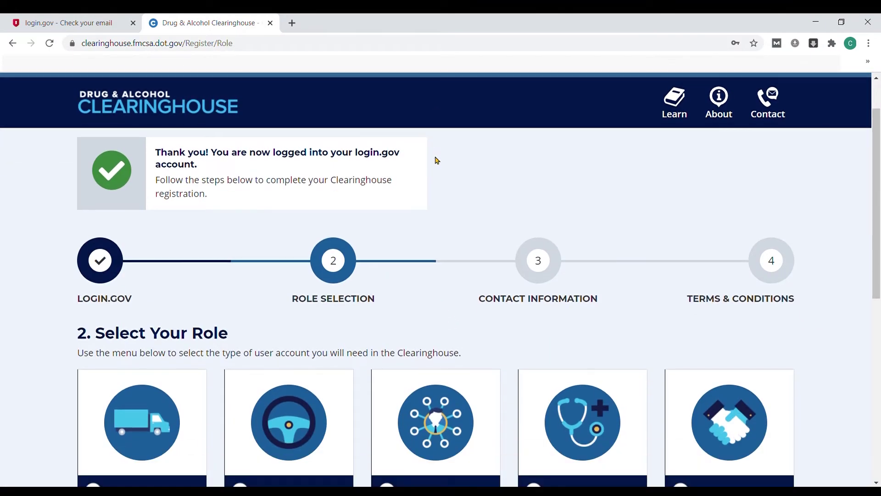
pyautogui.scroll(-1, 445, 164)
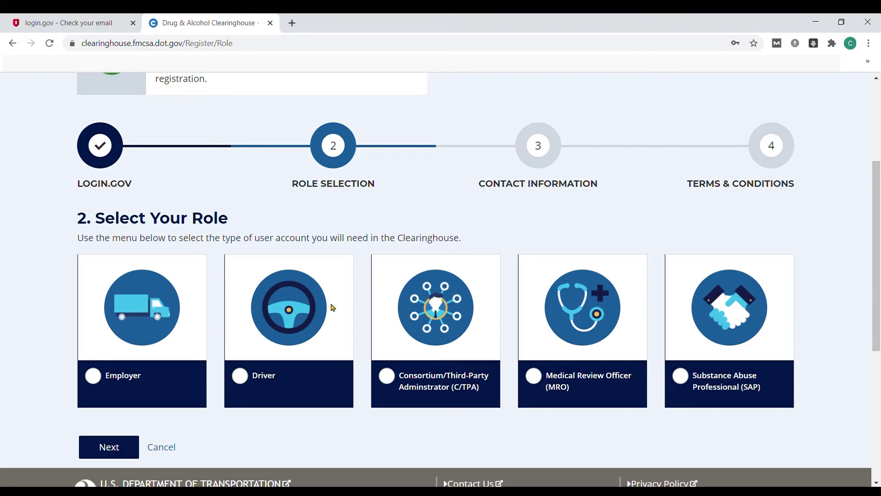
pyautogui.click(240, 376)
pyautogui.scroll(-2, 243, 379)
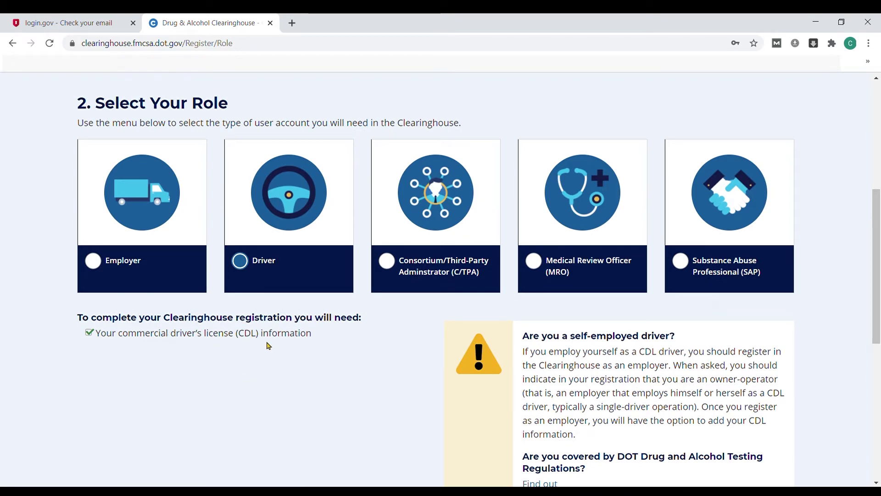
pyautogui.scroll(-4, 275, 346)
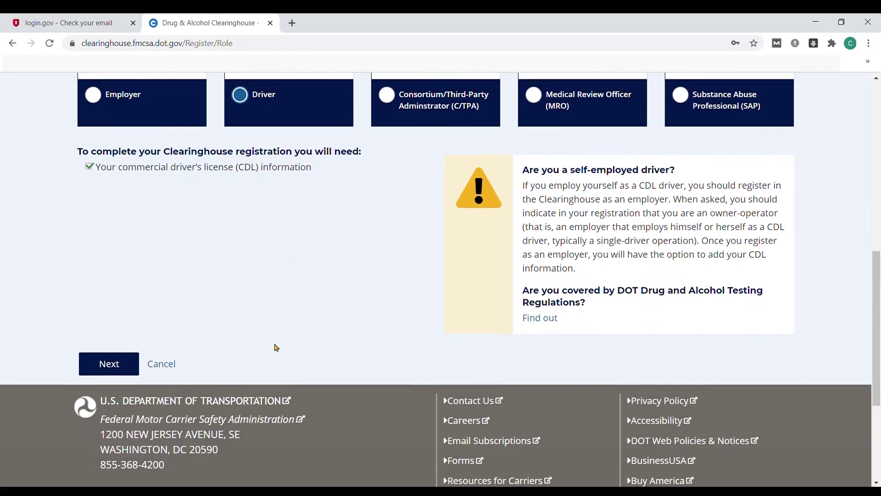
pyautogui.click(110, 360)
pyautogui.scroll(-5, 232, 319)
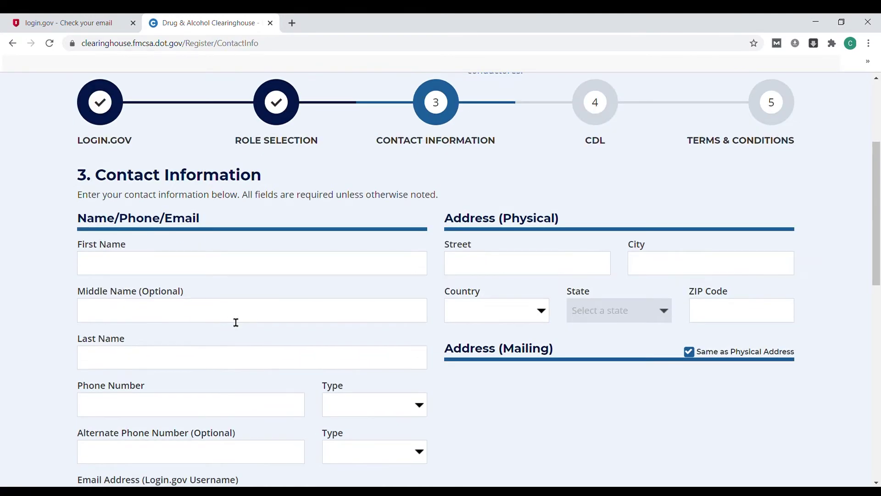
# Step: Enter the driver's first and last name and phone number, with phone type Cell
pyautogui.click(219, 216)
pyautogui.write('John')
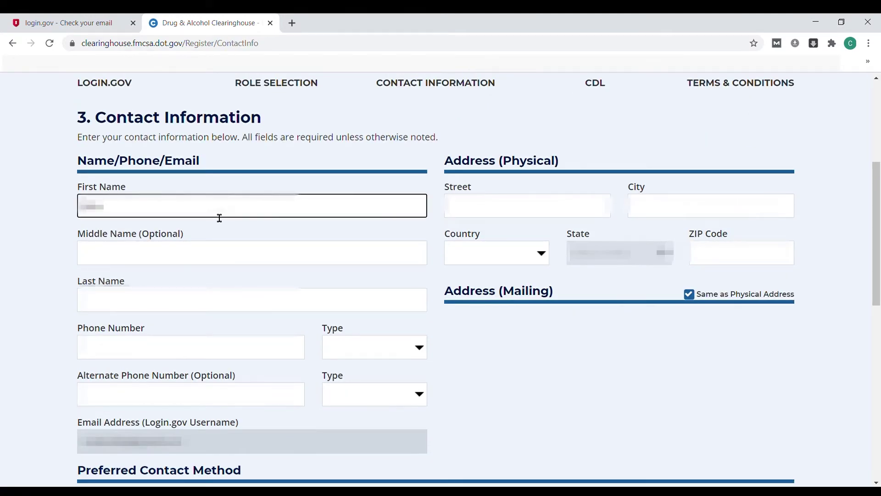
pyautogui.press('Tab')
pyautogui.press('Tab')
pyautogui.write('Smith')
pyautogui.press('Tab')
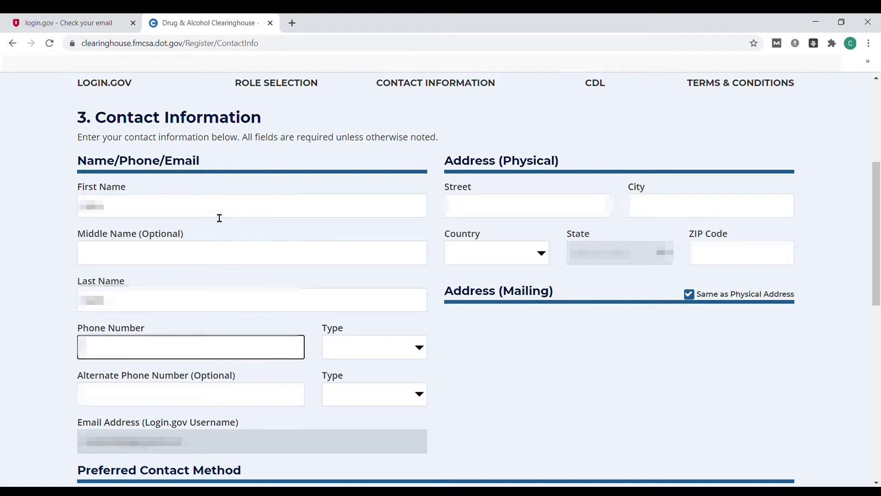
pyautogui.write('5555555555')
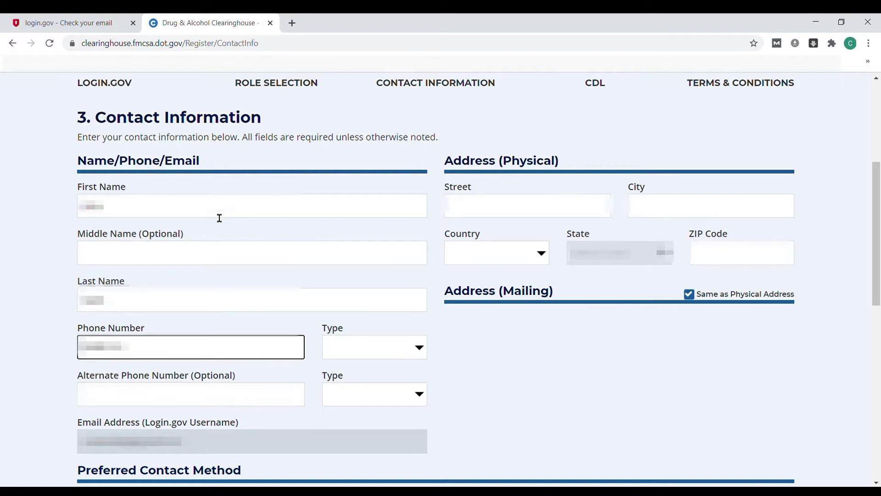
pyautogui.click(370, 351)
pyautogui.click(373, 393)
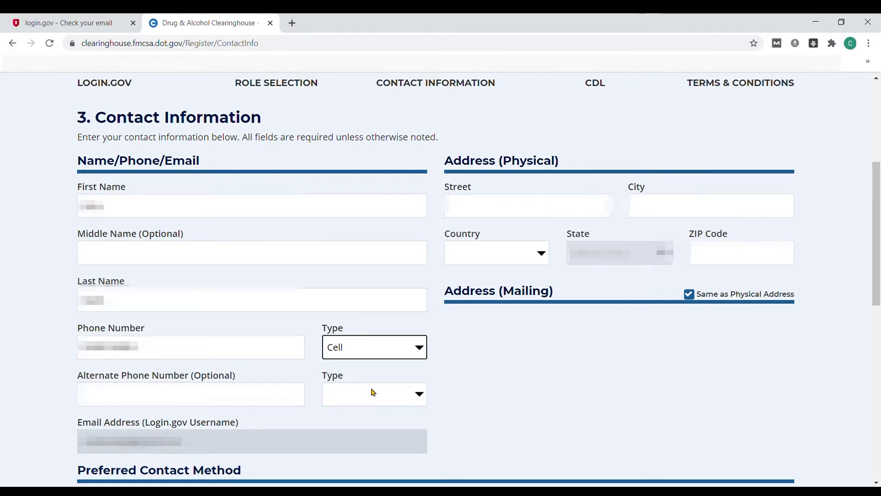
# Step: Enter the street, city, United States as country, and ZIP code, then submit the contact details
pyautogui.click(524, 216)
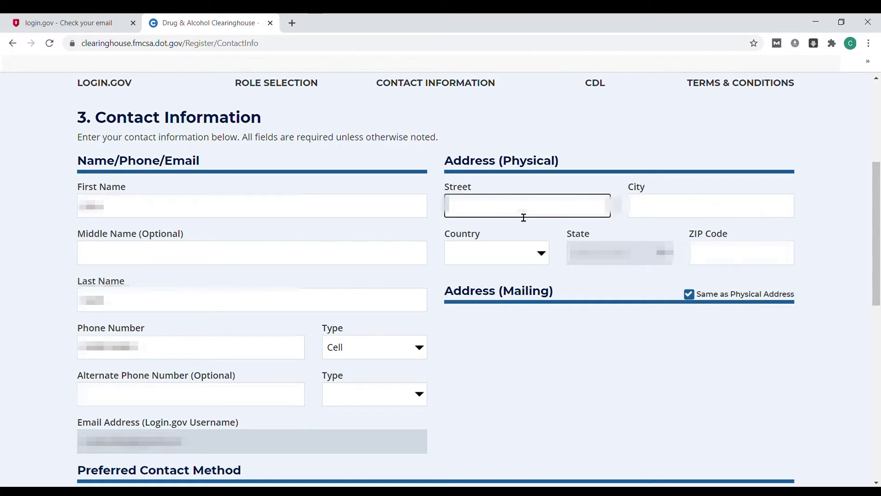
pyautogui.write('123 Main Street')
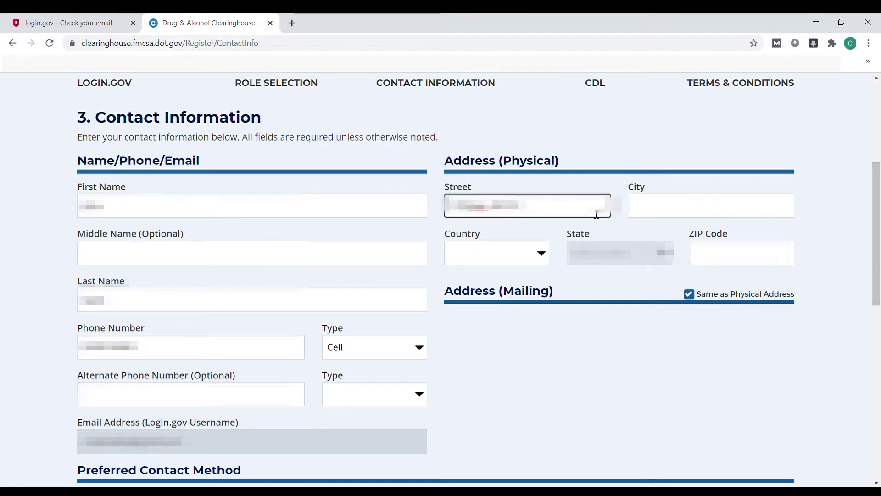
pyautogui.click(655, 211)
pyautogui.write('Anytown')
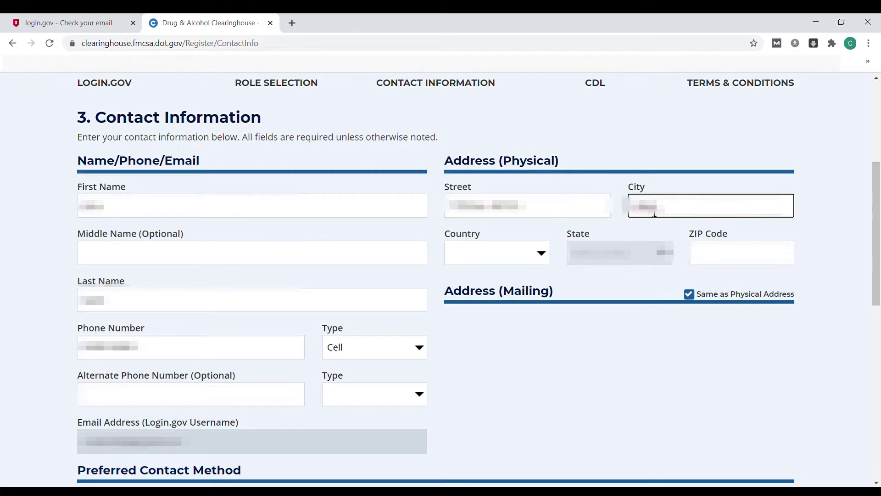
pyautogui.press('Tab')
pyautogui.press('u')
pyautogui.press('Tab')
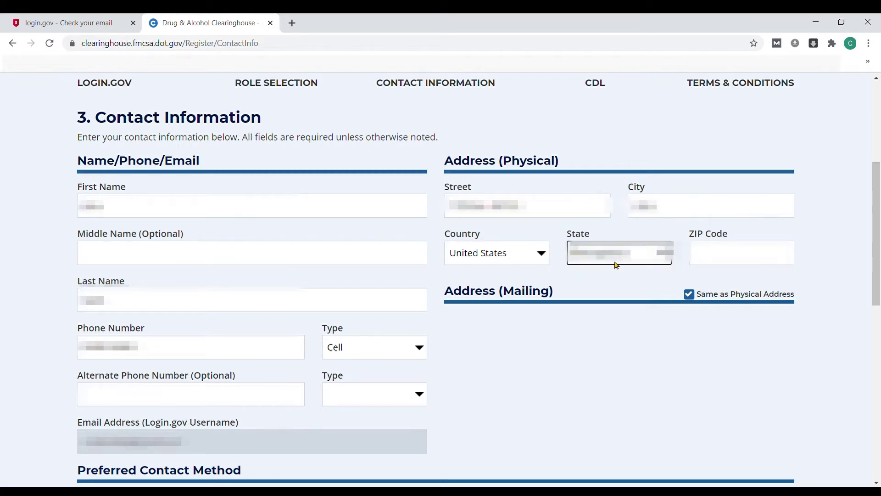
pyautogui.press('Tab')
pyautogui.write('12345')
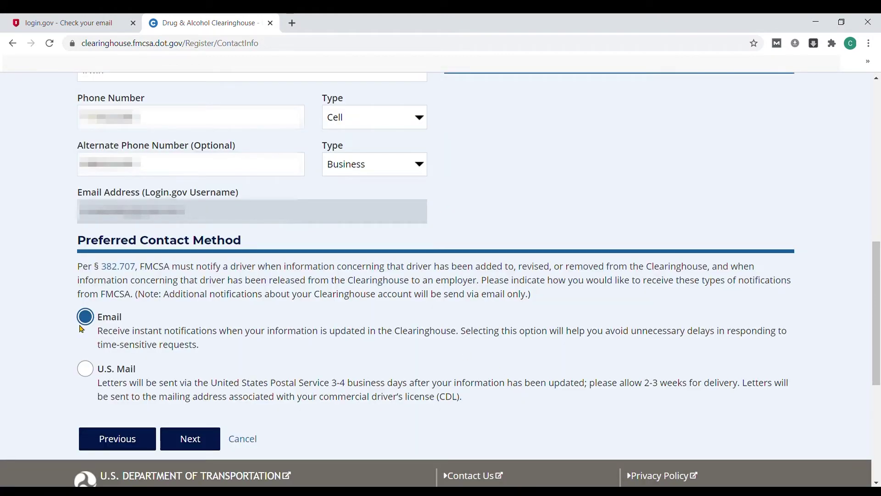
pyautogui.click(199, 443)
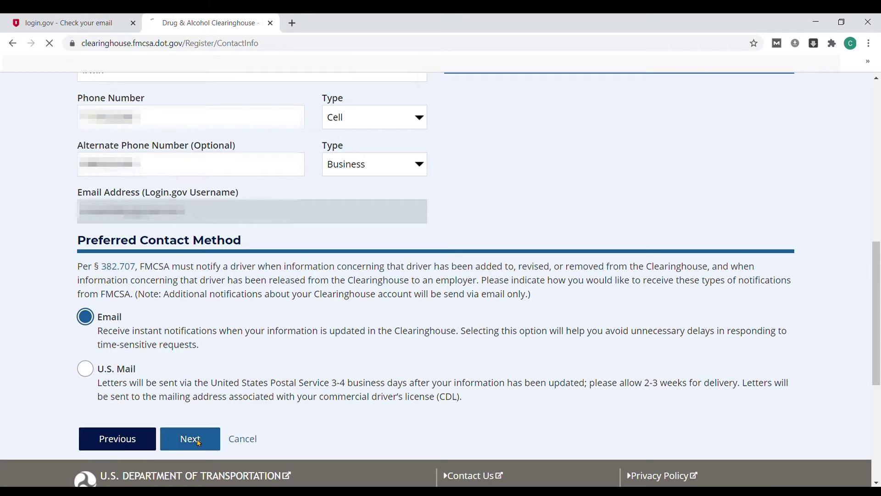
# Step: Set the license country to United States and enter the driver's CDL number
pyautogui.scroll(-3, 357, 318)
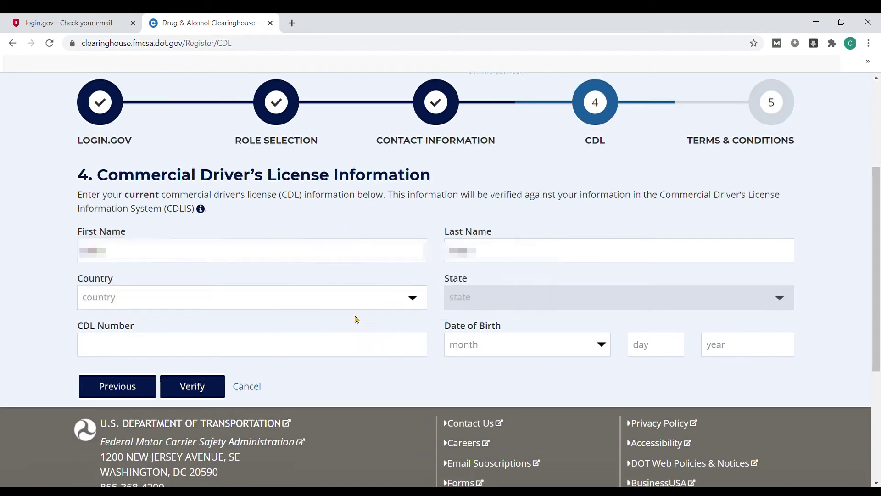
pyautogui.click(195, 306)
pyautogui.click(185, 325)
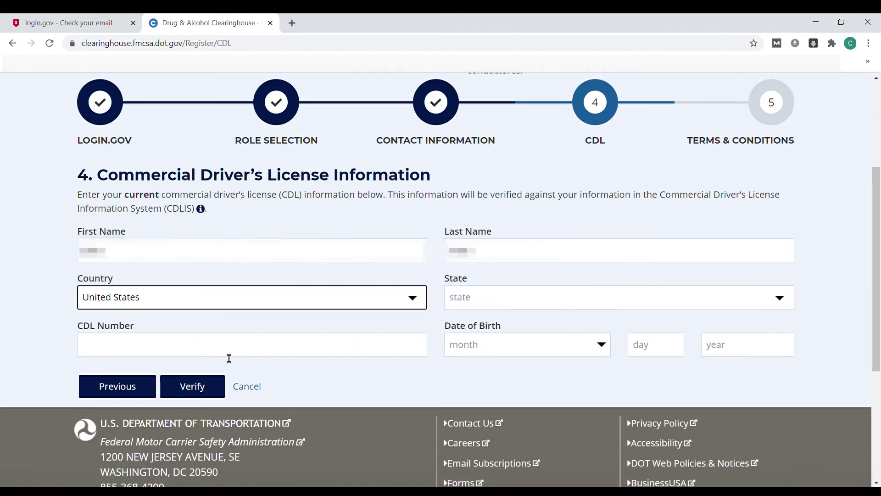
pyautogui.press('Tab')
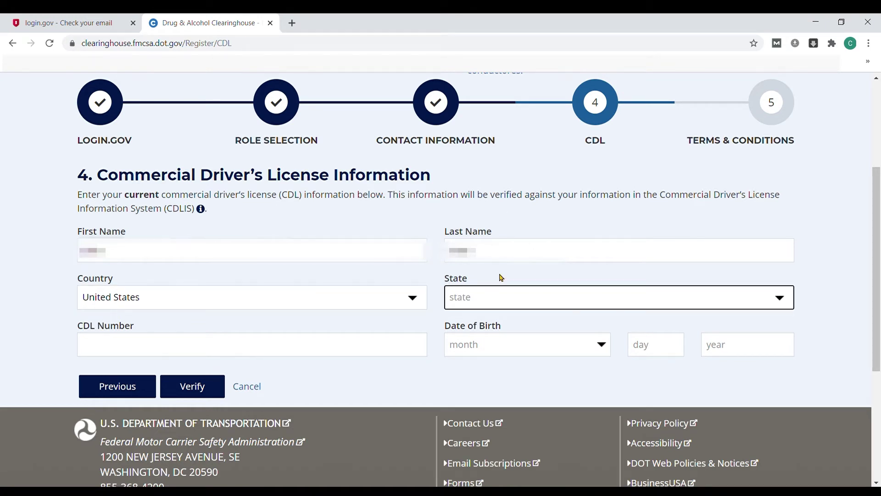
pyautogui.click(300, 350)
pyautogui.write('A1234567')
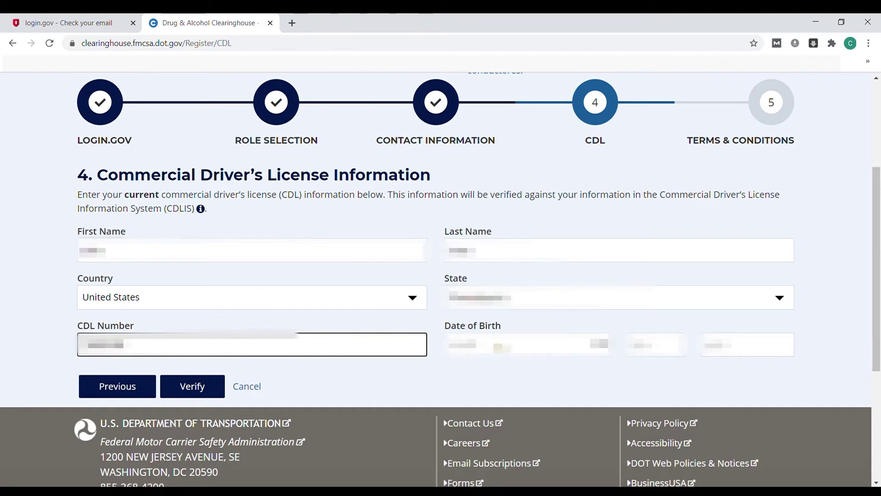
# Step: Enter the driver's date of birth, verify the CDL, and advance to Terms and Conditions
pyautogui.click(502, 348)
pyautogui.write('0115')
pyautogui.press('Tab')
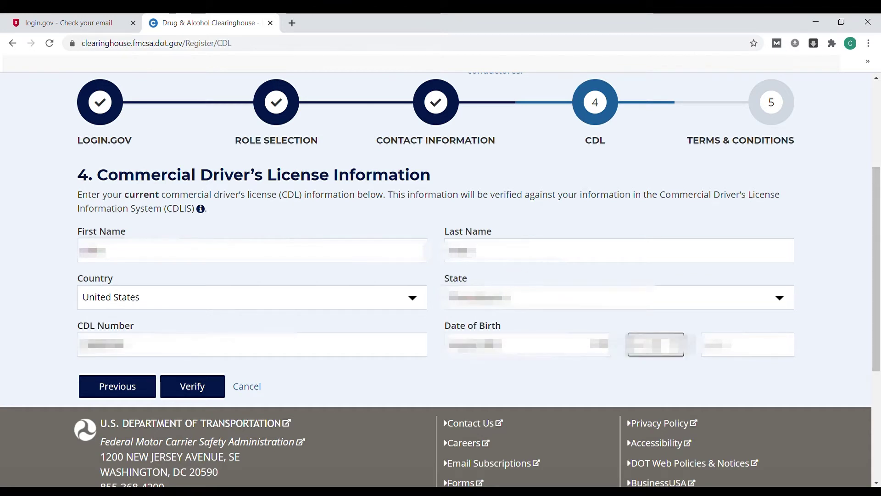
pyautogui.write('15')
pyautogui.click(752, 351)
pyautogui.write('1990')
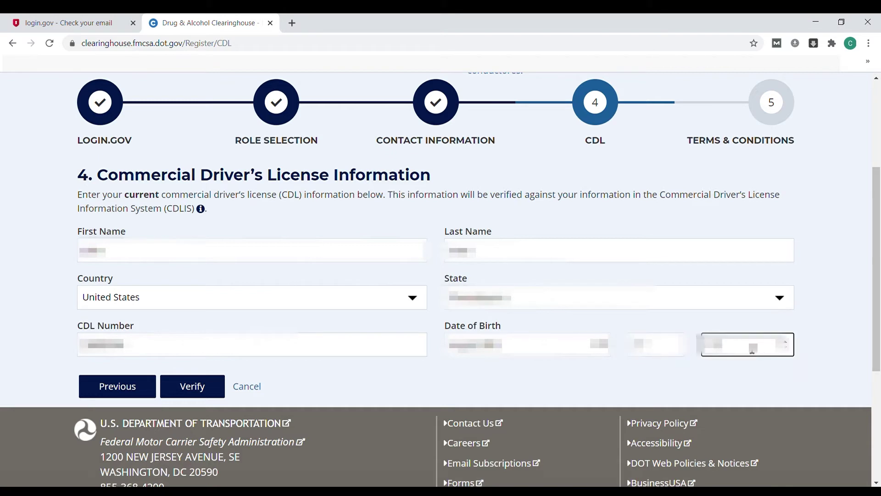
pyautogui.click(196, 398)
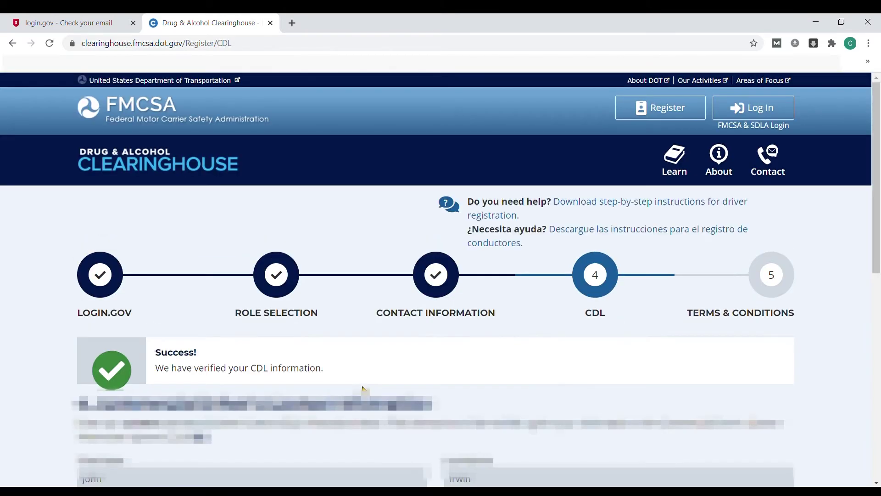
pyautogui.scroll(-5, 363, 389)
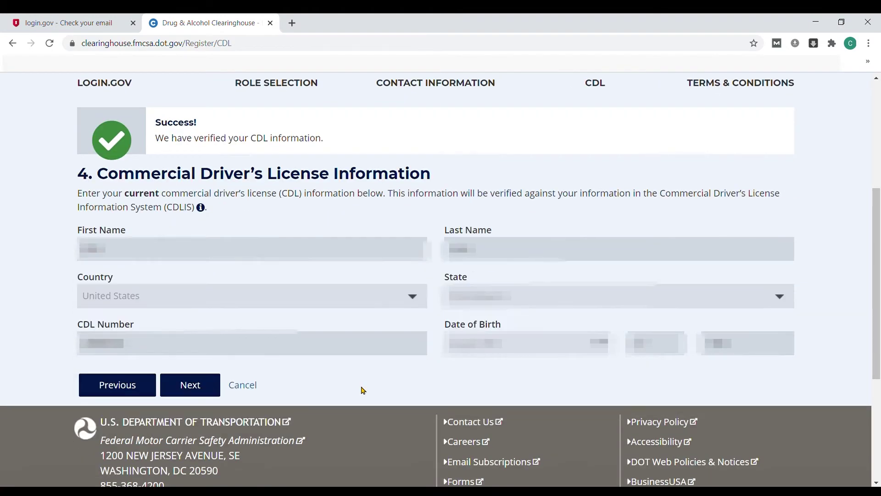
pyautogui.click(179, 394)
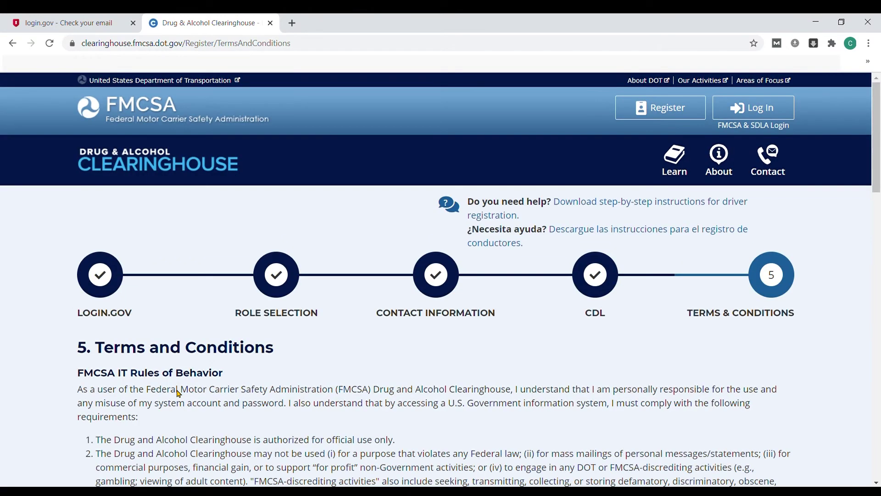
# Step: Tick the affirmation checkbox at the bottom of the terms and accept with I Agree
pyautogui.scroll(-5, 309, 317)
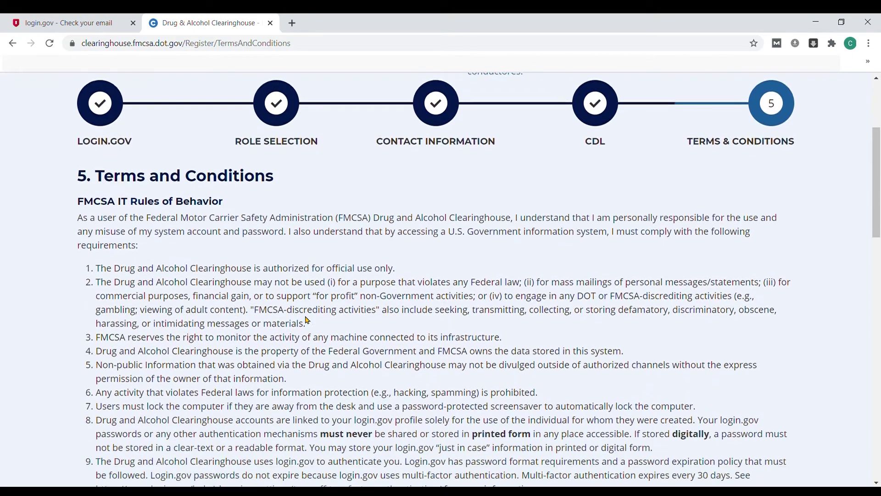
pyautogui.scroll(-7, 308, 320)
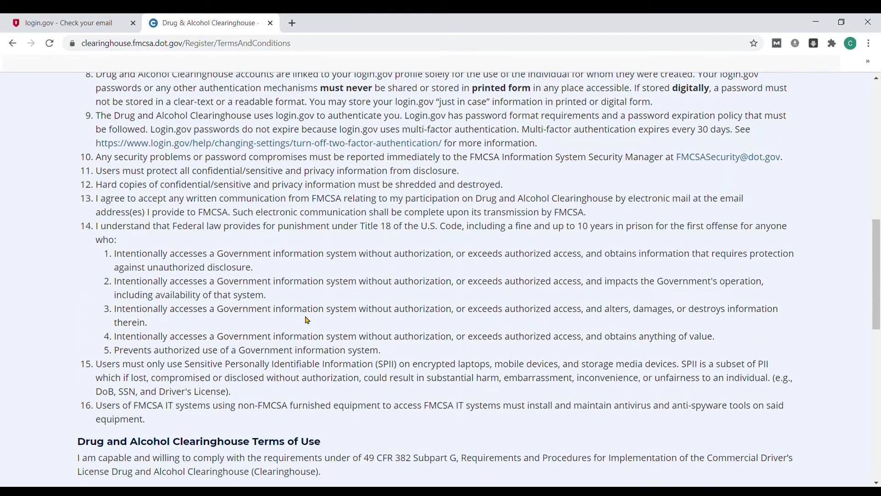
pyautogui.scroll(-6, 308, 320)
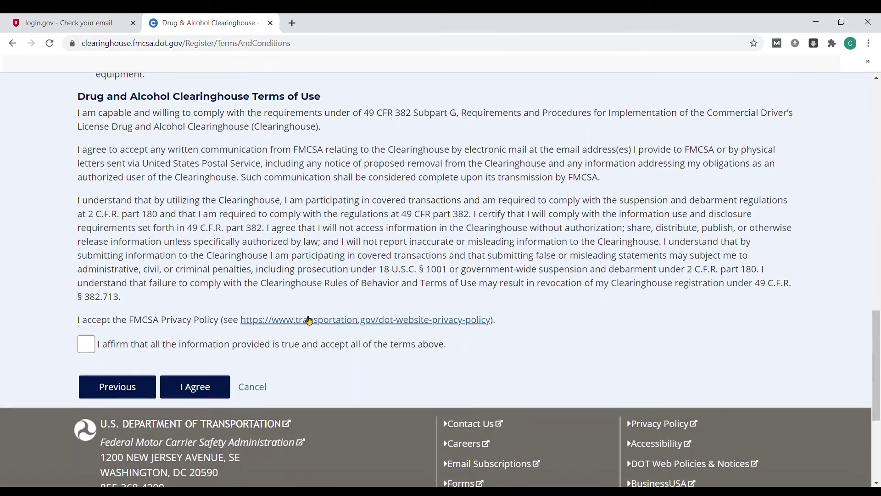
pyautogui.click(93, 348)
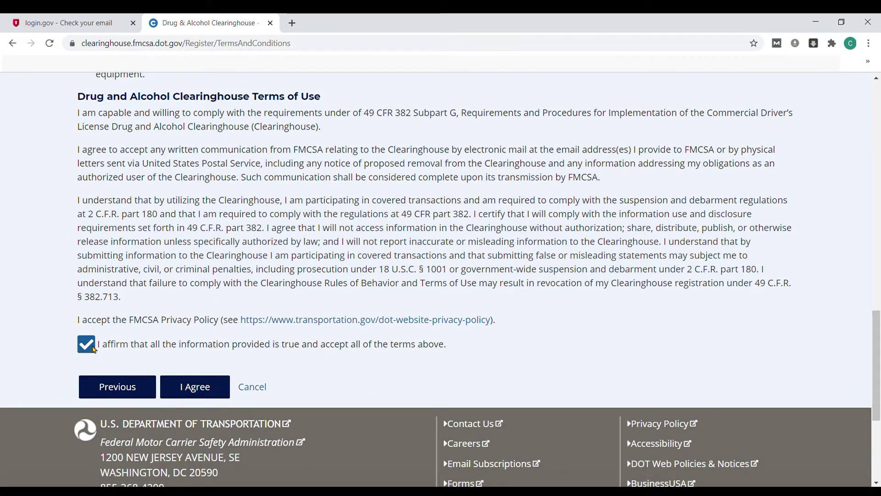
pyautogui.click(189, 391)
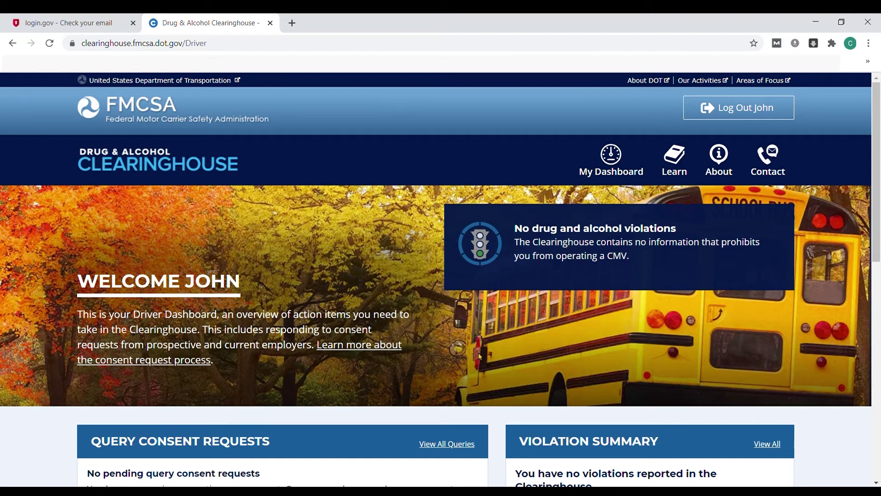
# Step: Check the empty Query History under View All Queries, then go back to My Dashboard
pyautogui.scroll(-5, 476, 357)
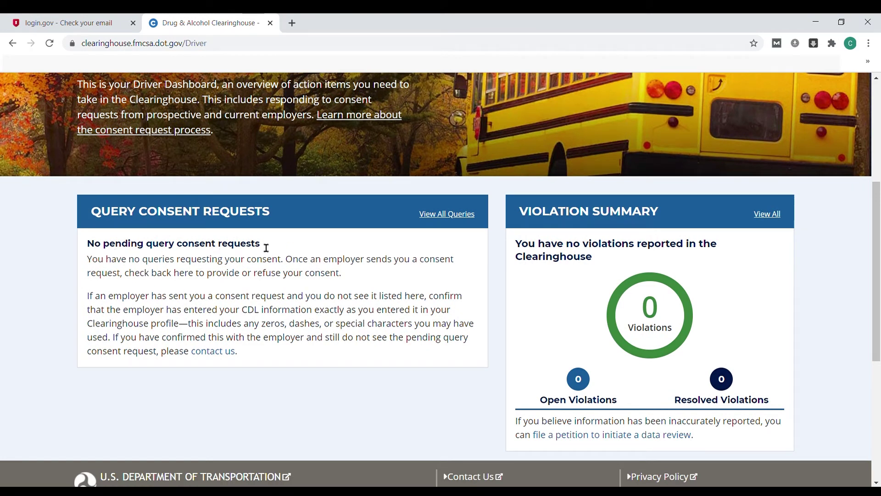
pyautogui.click(442, 214)
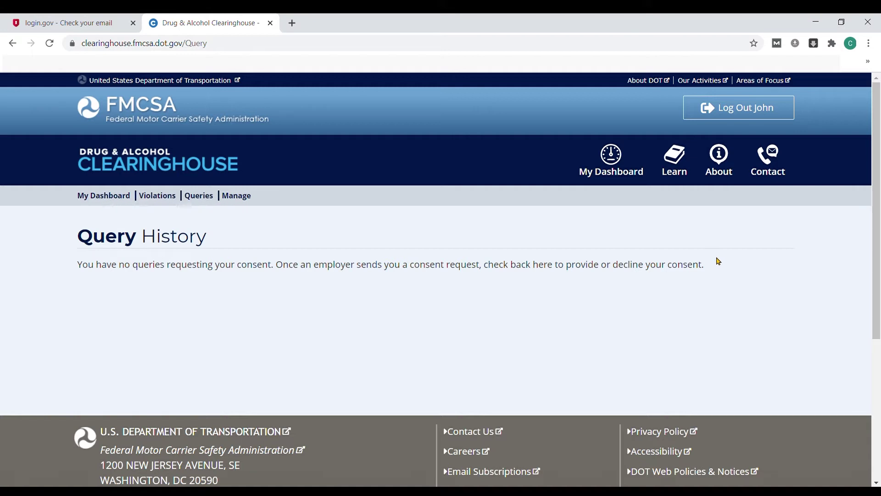
pyautogui.click(611, 161)
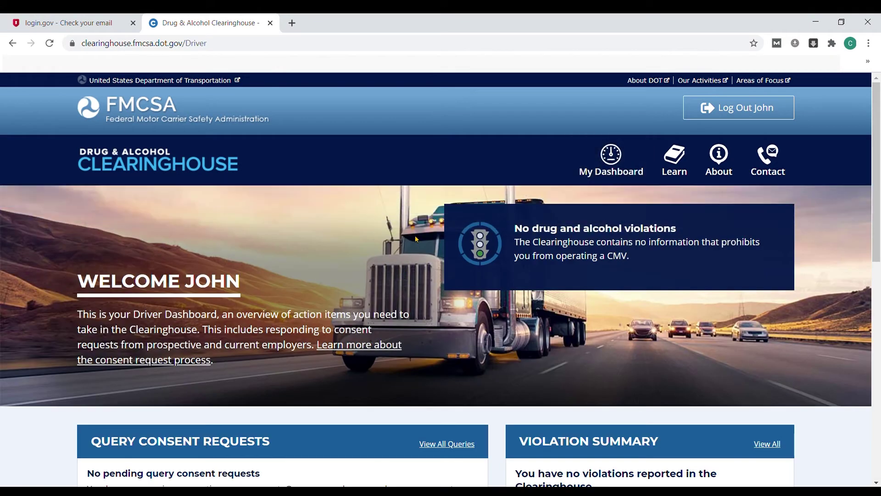
pyautogui.scroll(-6, 417, 239)
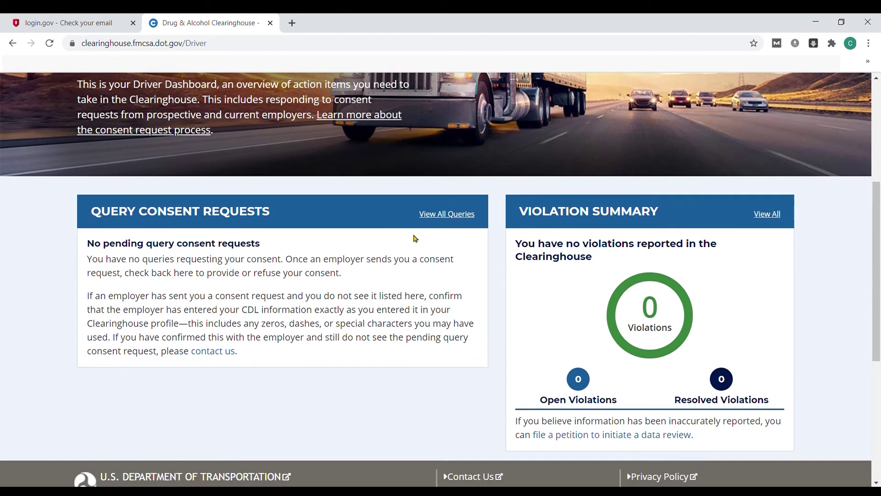
pyautogui.scroll(-1, 416, 238)
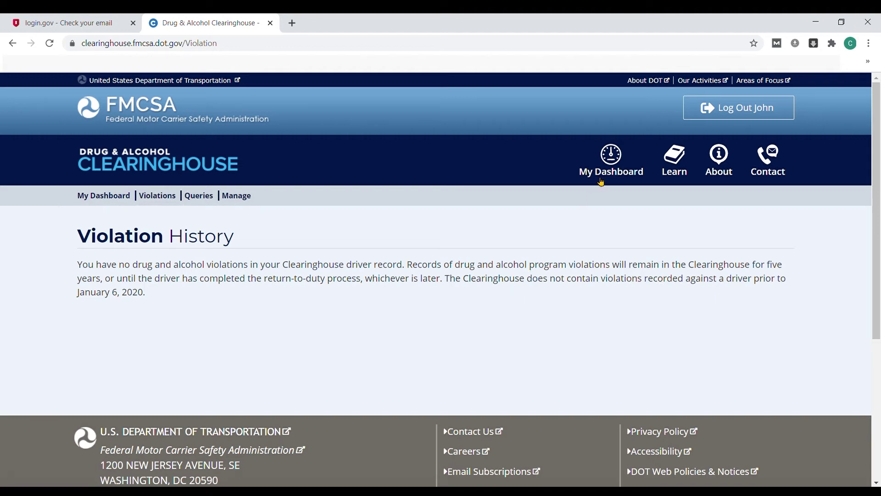
pyautogui.click(607, 165)
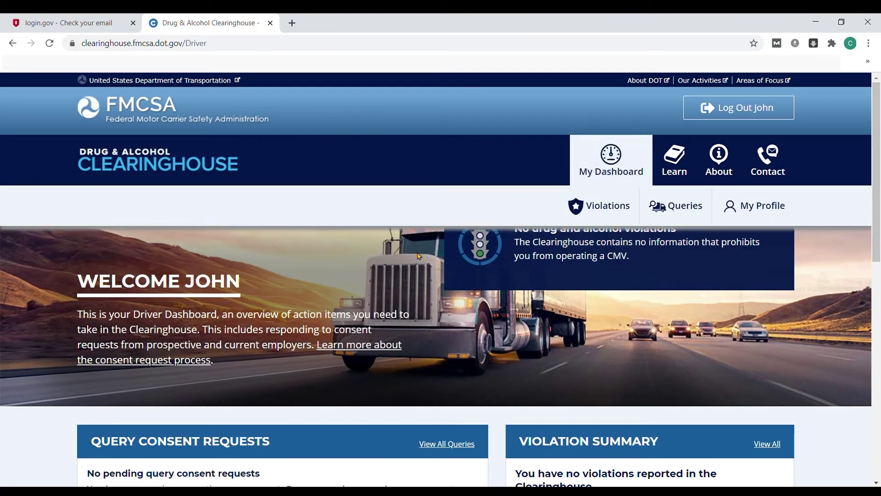
# Step: Scroll the driver dashboard to locate the Return-to-Duty Process infographic link
pyautogui.scroll(-6, 411, 239)
pyautogui.scroll(6, 413, 239)
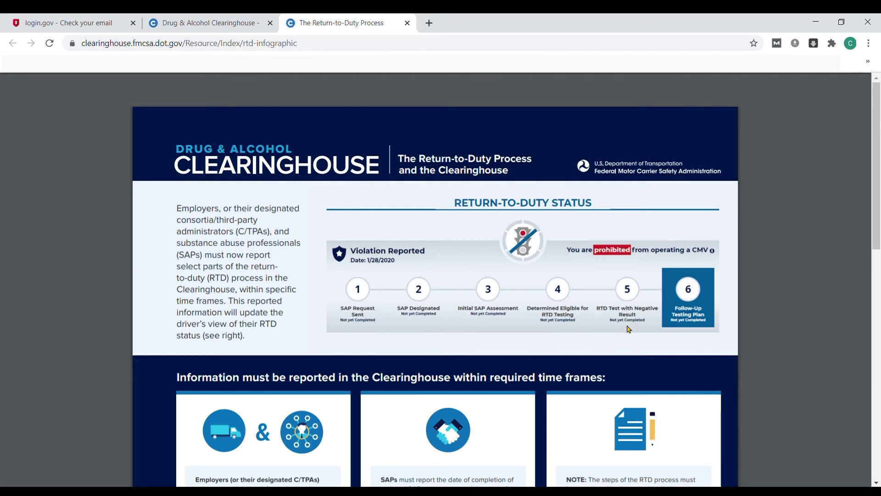
# Step: Scroll down through the Return-to-Duty infographic and back up, then close its tab
pyautogui.scroll(-1, 643, 326)
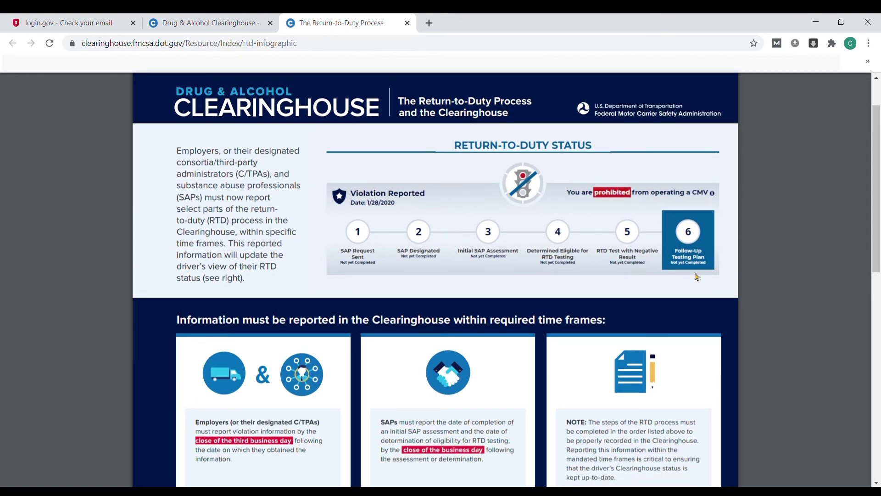
pyautogui.scroll(-1, 184, 313)
pyautogui.scroll(-6, 183, 314)
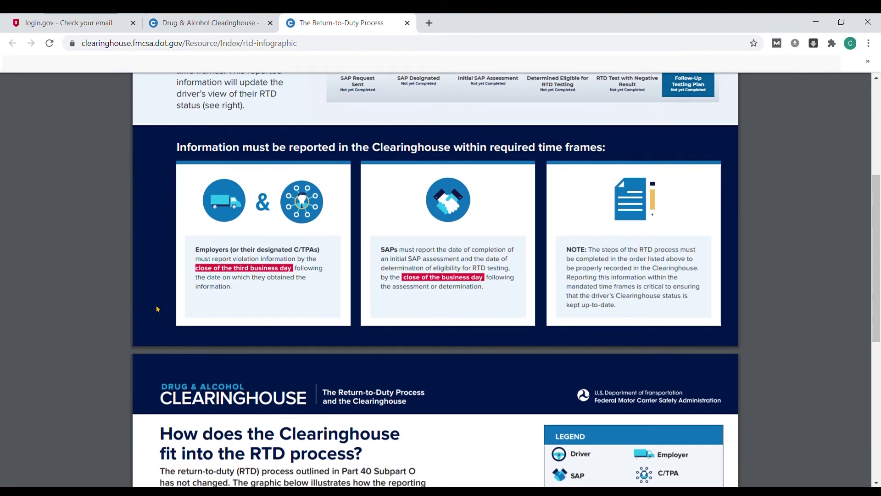
pyautogui.scroll(-3, 154, 300)
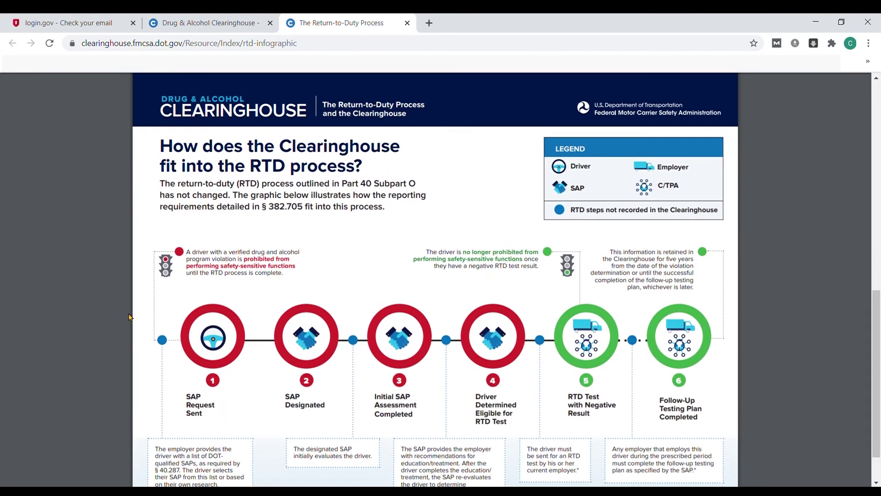
pyautogui.scroll(-1, 130, 316)
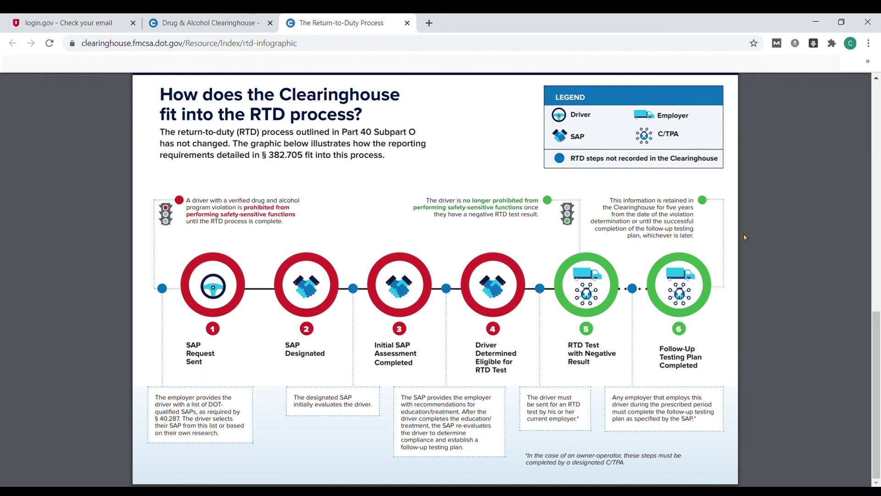
pyautogui.scroll(10, 744, 236)
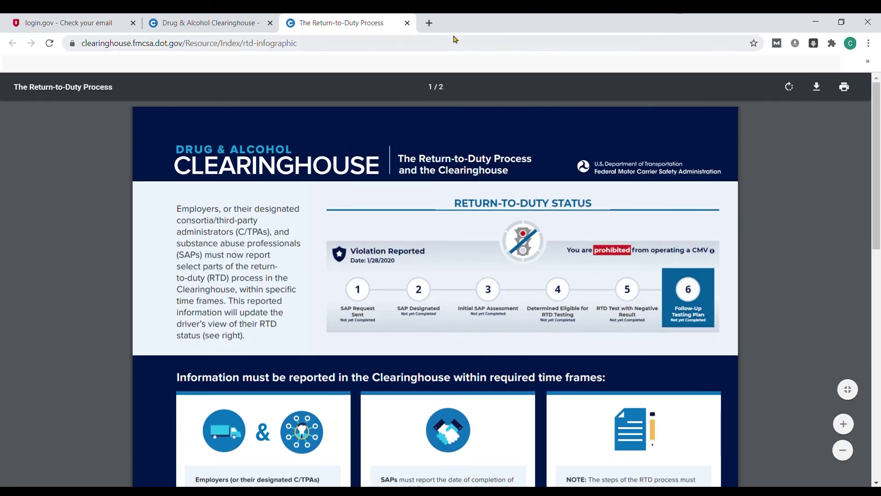
pyautogui.click(407, 23)
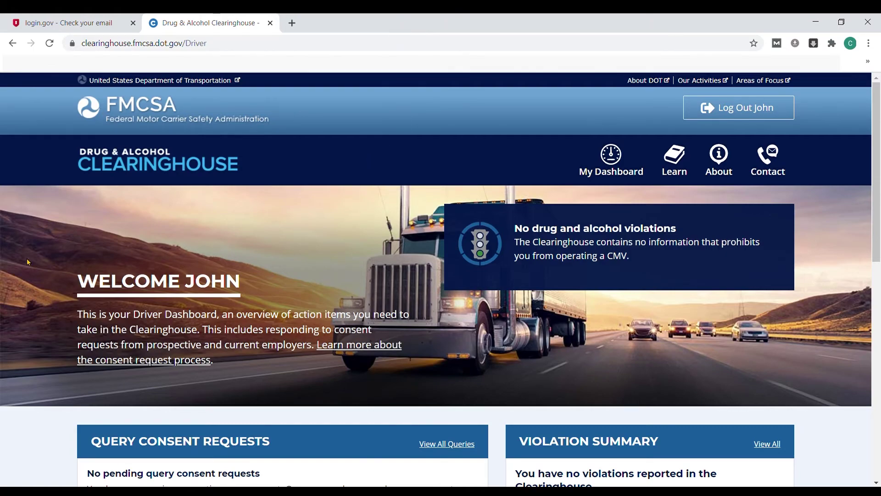